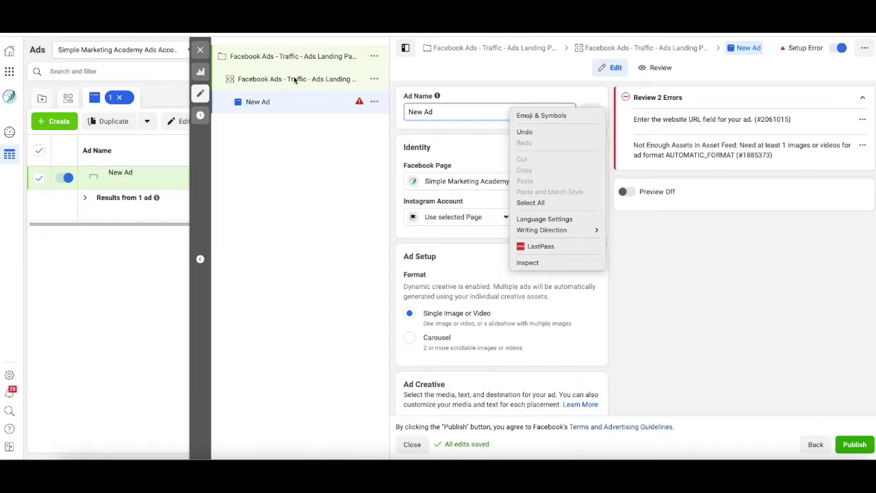
- Copy the ad set's name and use it as the ad's name: "Facebook Ads - Traffic - Ads Landing Page - 1-17-21"
left_click(293, 81)
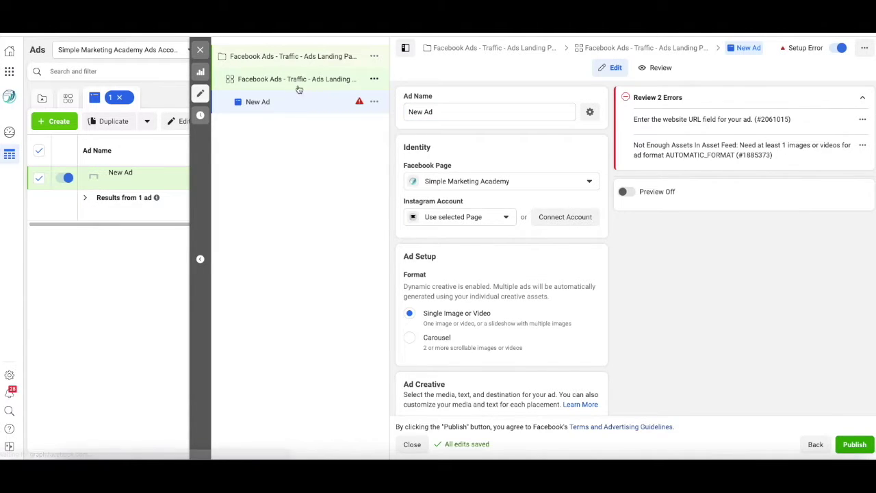
left_click_drag(600, 119, 414, 114)
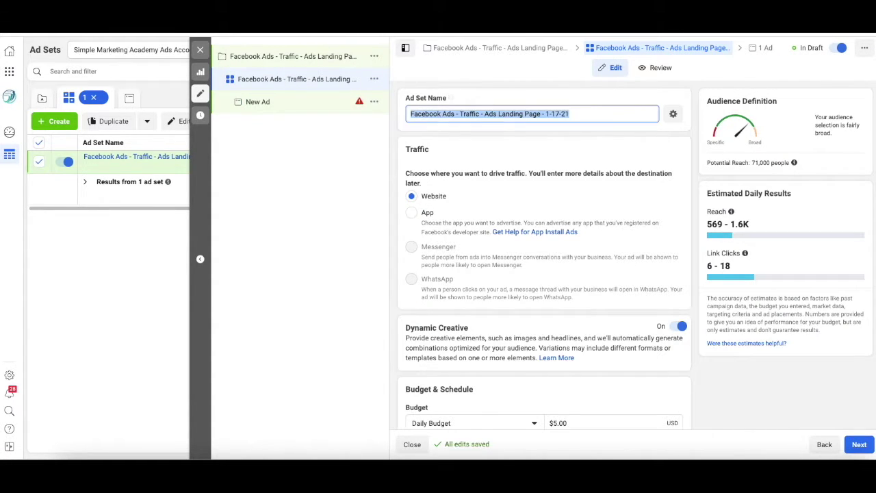
left_click(70, 2)
left_click(82, 32)
left_click(263, 103)
left_click_drag(445, 112, 377, 111)
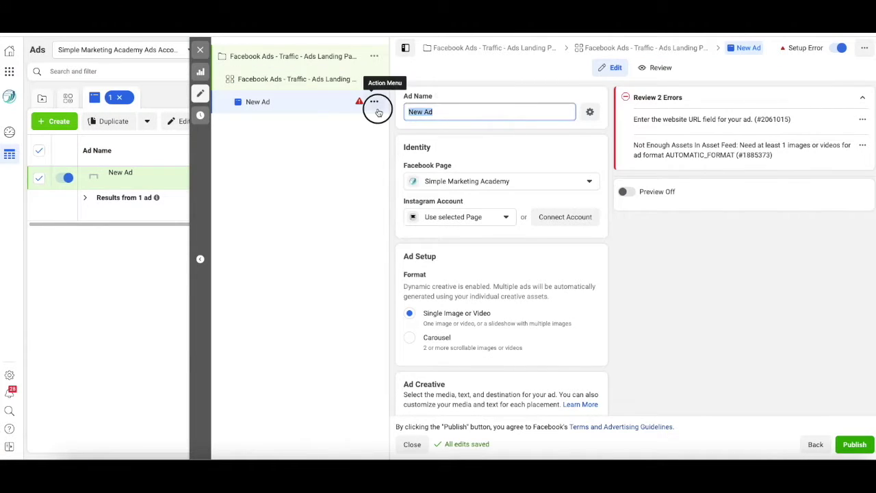
left_click(70, 3)
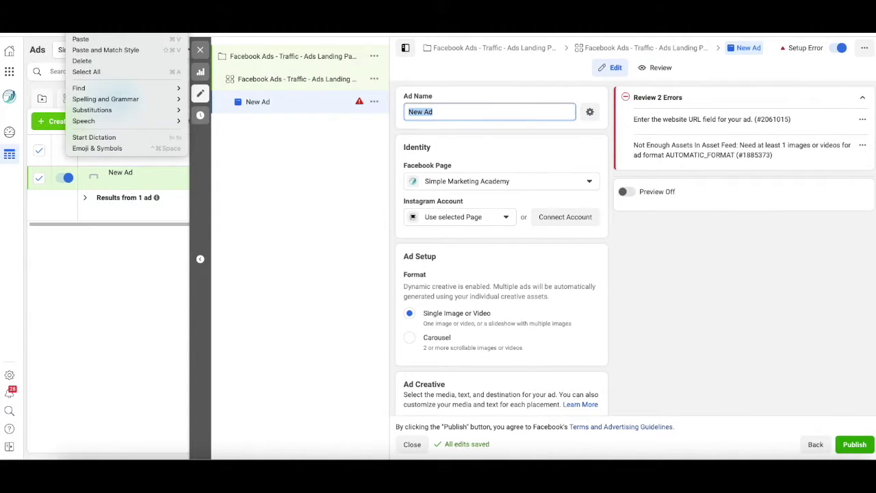
left_click(84, 38)
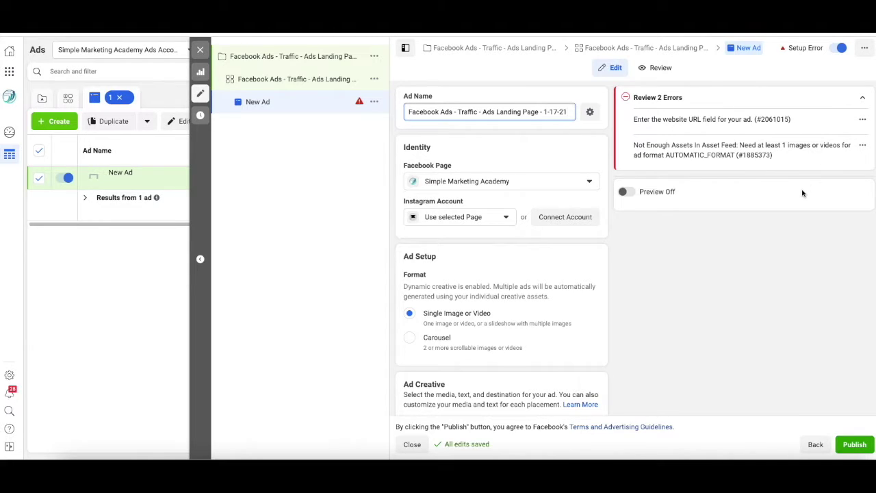
- Turn on the ad preview and set the ad's Instagram account to simplemarketingacademy
left_click(624, 194)
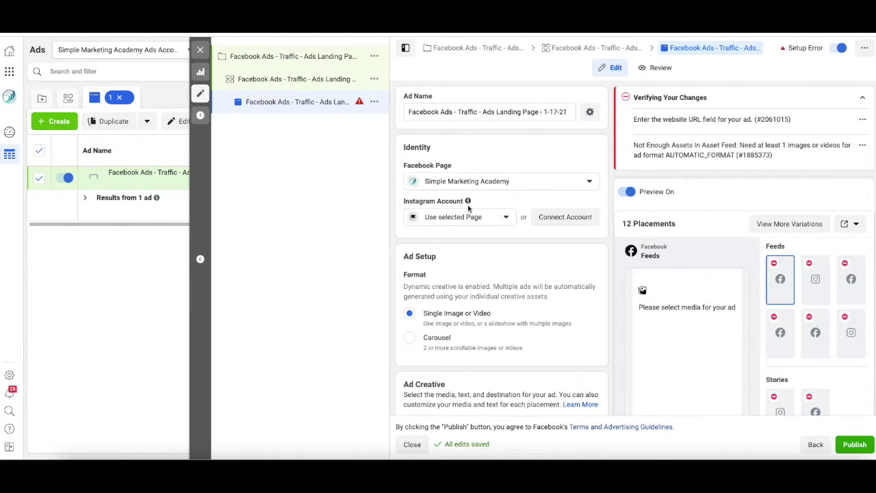
left_click(506, 219)
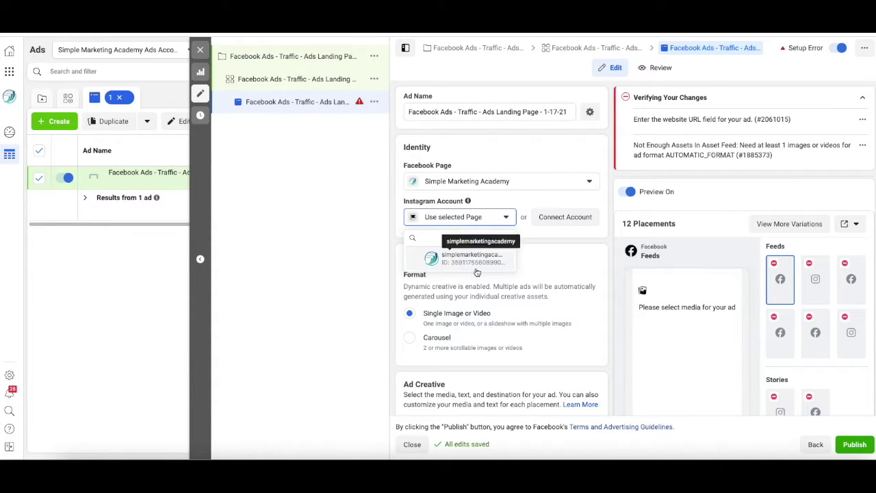
left_click(452, 260)
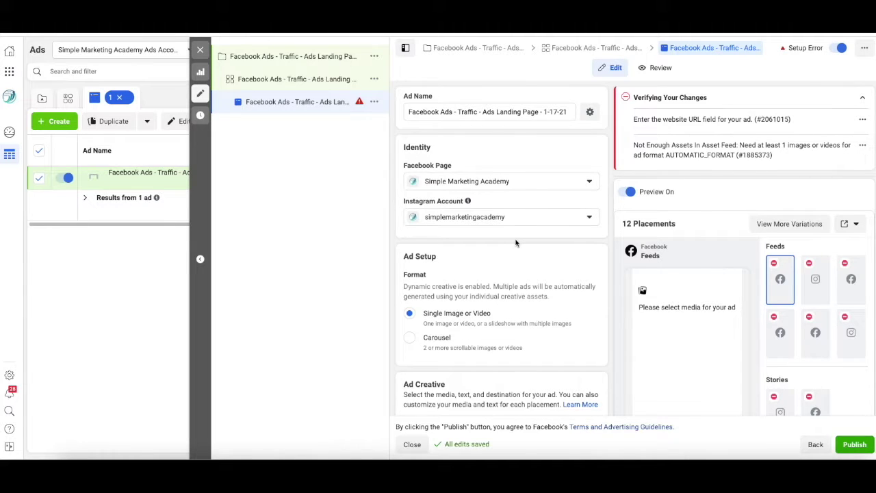
scroll(515, 243, "down", 1)
scroll(513, 287, "down", 5)
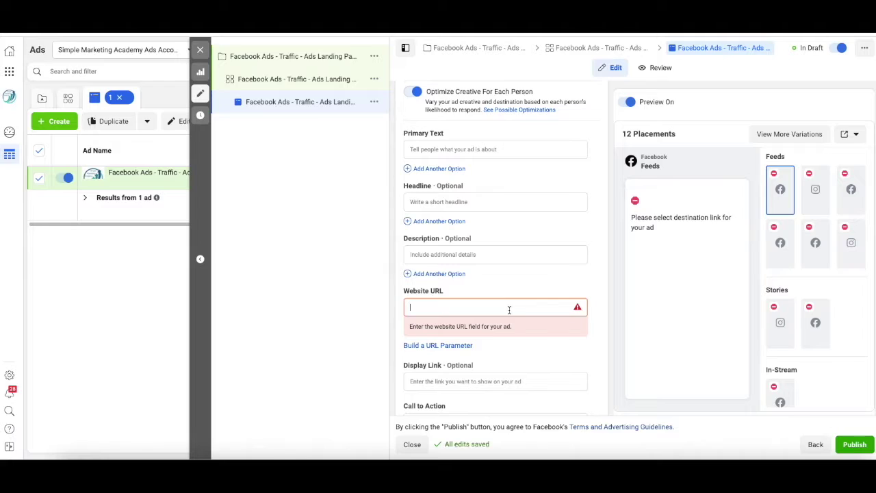
type("www.simplemarketinga")
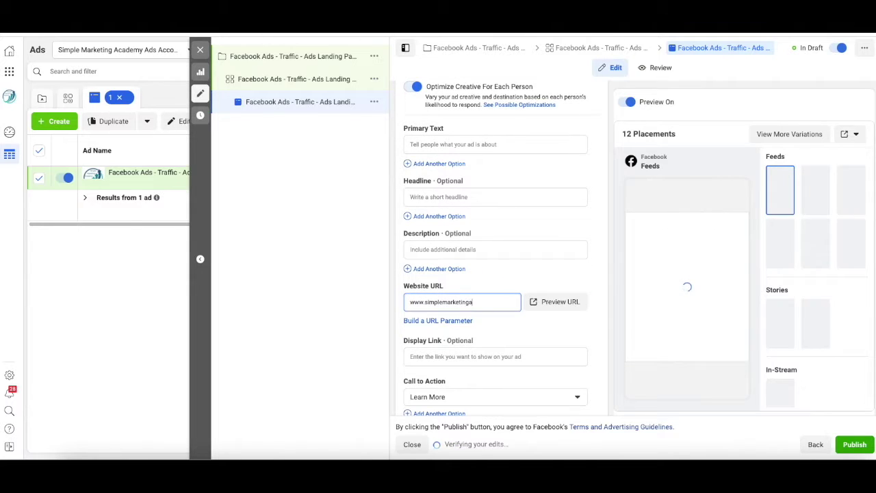
type("cademy.com")
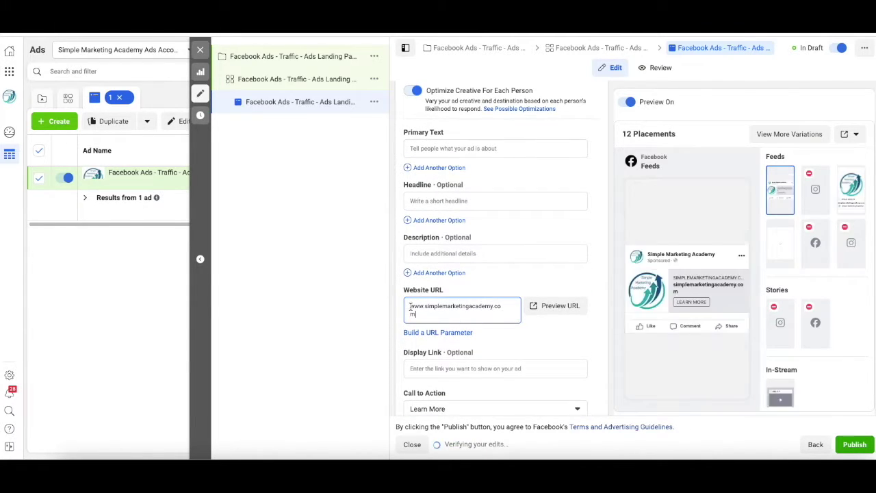
type("https")
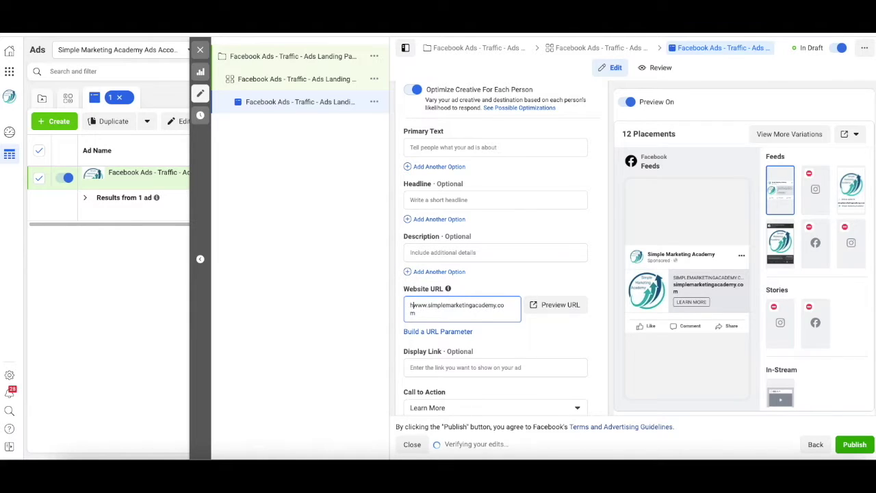
type("://")
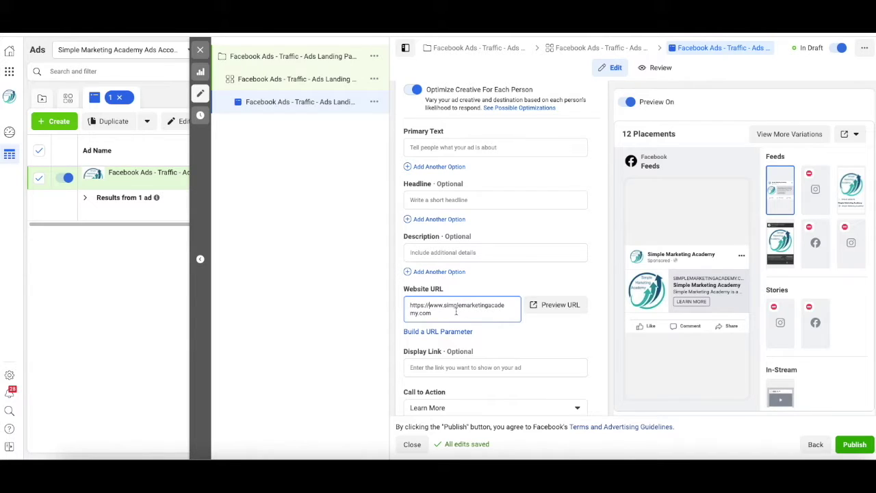
left_click(432, 314)
scroll(533, 360, "down", 1)
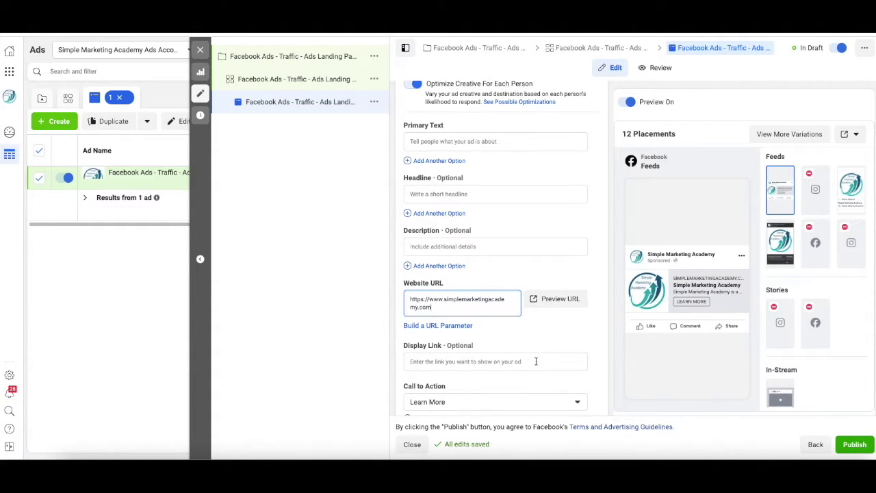
- Try extending the website URL with the page path "Facebook Checklist" after the domain
type("/")
type("landing")
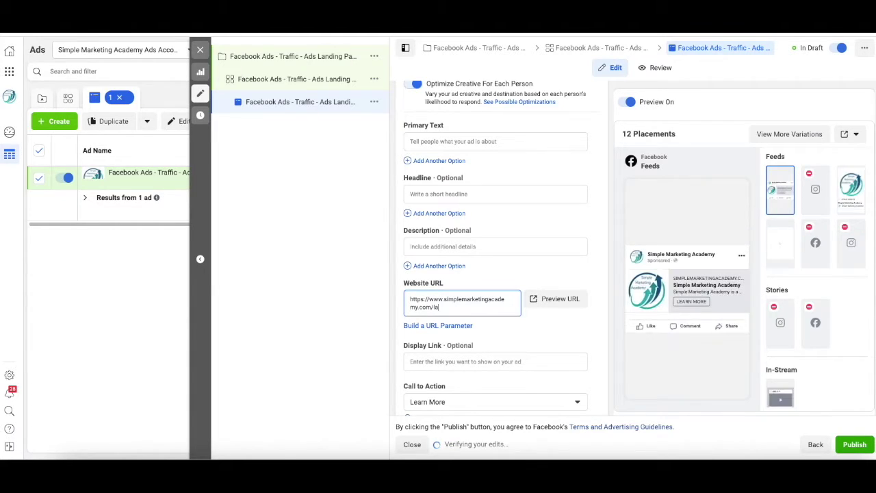
key("BackSpace")
key("BackSpace")
key("BackSpace")
key("BackSpace")
key("BackSpace")
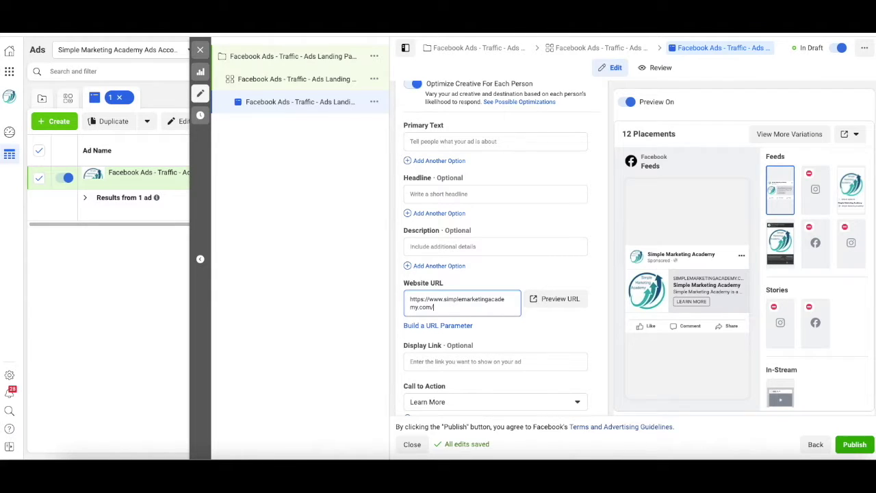
type("Facebook Checklist")
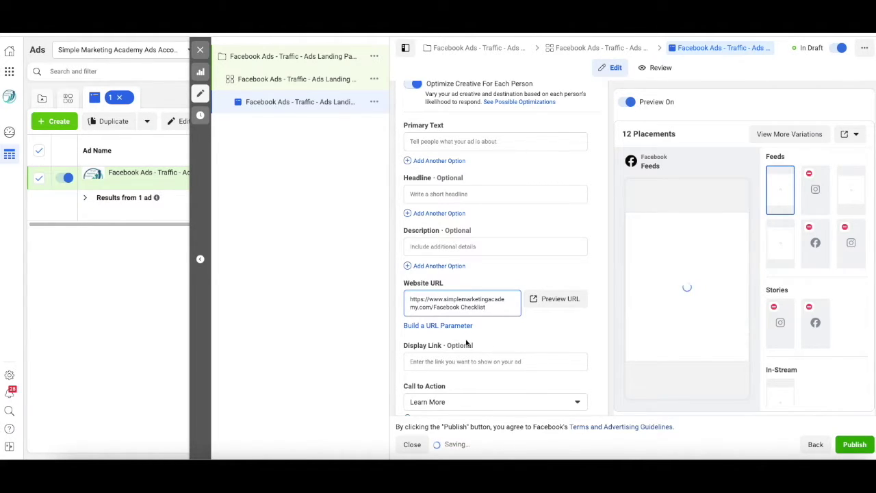
- Remove "Facebook Checklist" from the end of the website URL and preview the linked page
key("BackSpace")
key("BackSpace")
key("BackSpace")
key("BackSpace")
key("BackSpace")
key("BackSpace")
key("BackSpace")
key("BackSpace")
key("BackSpace")
key("BackSpace")
key("BackSpace")
key("BackSpace")
key("BackSpace")
key("BackSpace")
key("BackSpace")
key("BackSpace")
key("BackSpace")
key("BackSpace")
left_click(565, 303)
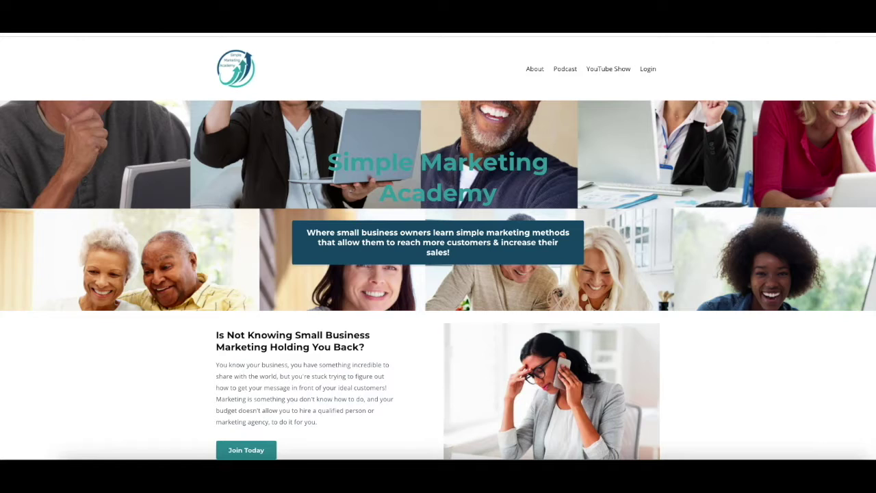
key("super+w")
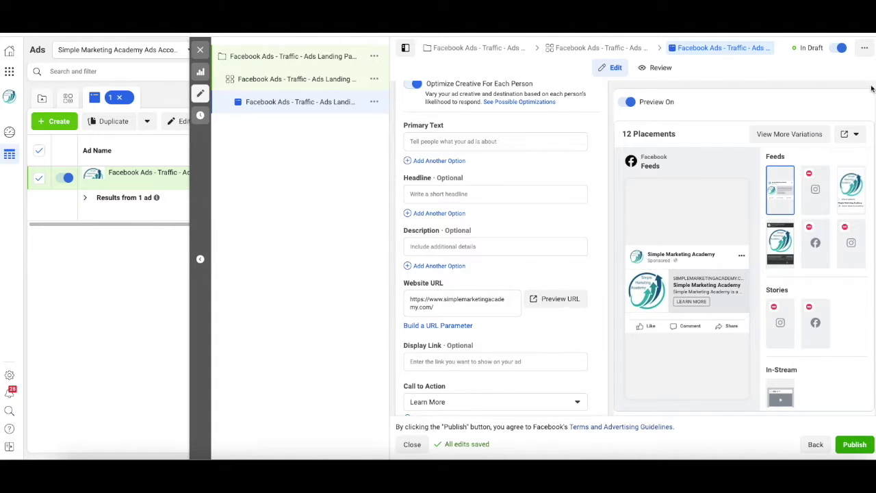
- Remove the Simple Marketing Academy logo image from the ad creative's media
scroll(584, 353, "down", 2)
scroll(554, 340, "up", 8)
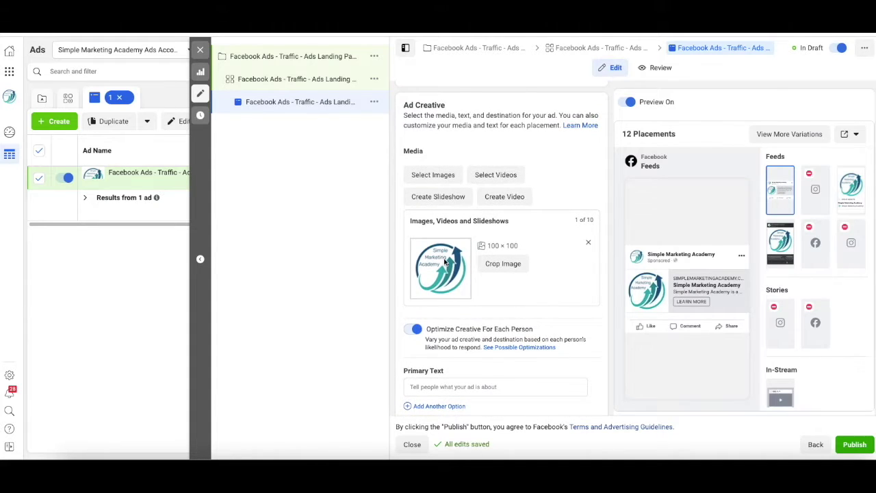
scroll(552, 346, "up", 1)
scroll(544, 233, "up", 1)
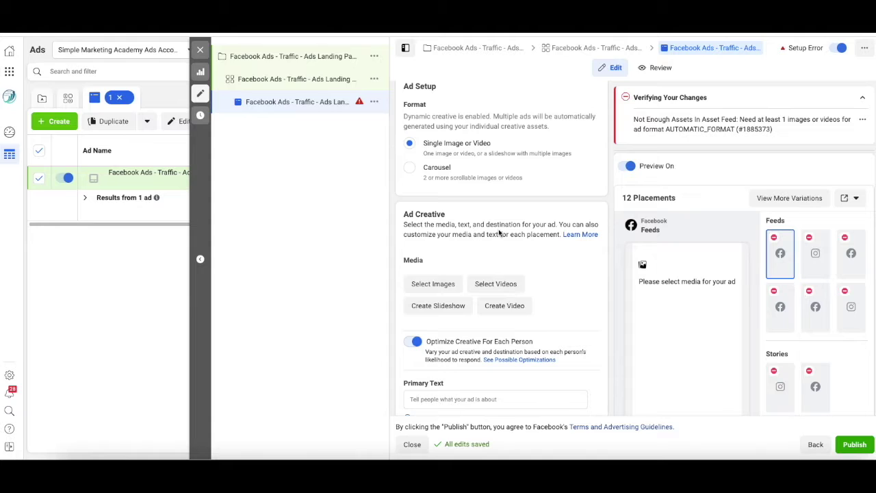
scroll(499, 232, "up", 1)
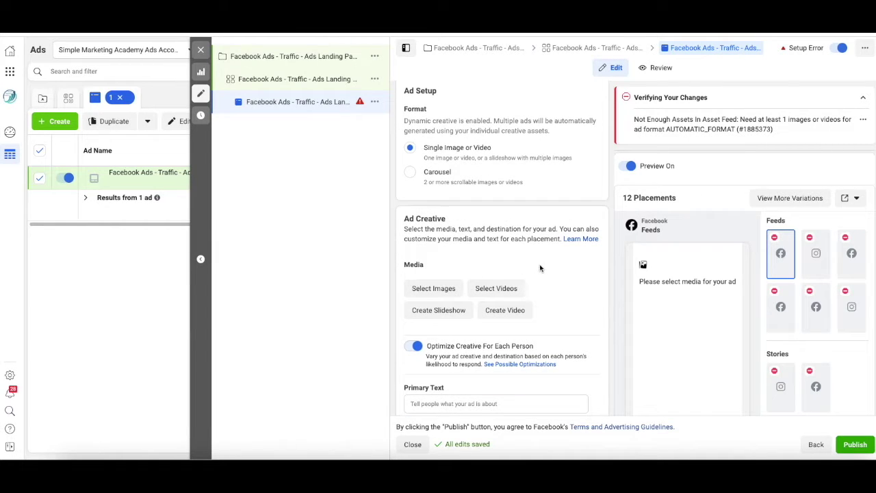
- Replace the ad's website URL with bit.ly/SMAMarketingList and preview the link
scroll(564, 287, "down", 1)
scroll(563, 287, "down", 5)
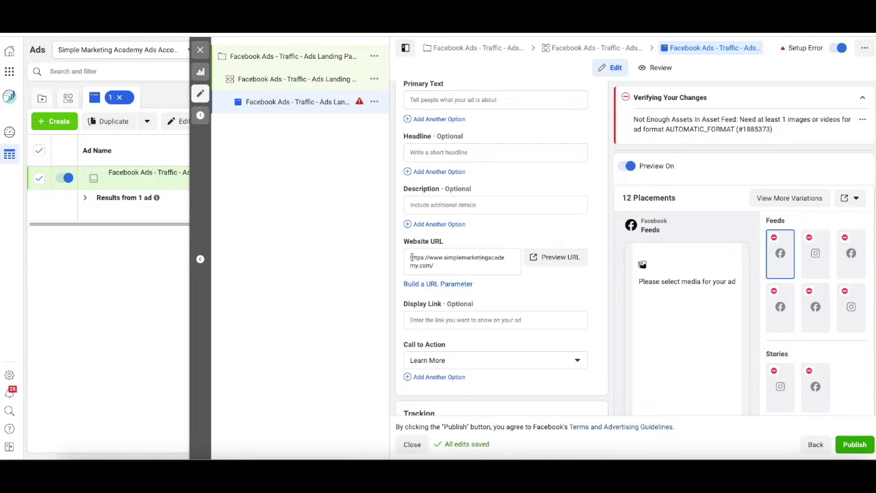
left_click_drag(411, 257, 468, 265)
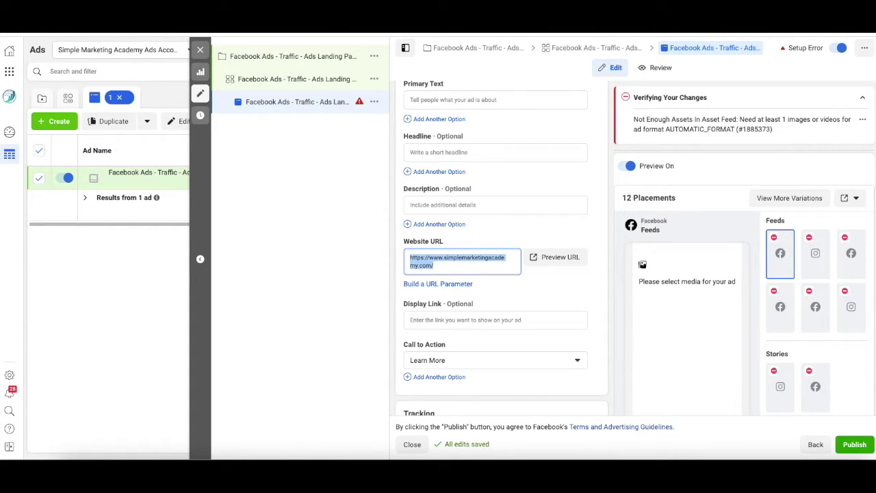
left_click(82, 20)
left_click(89, 40)
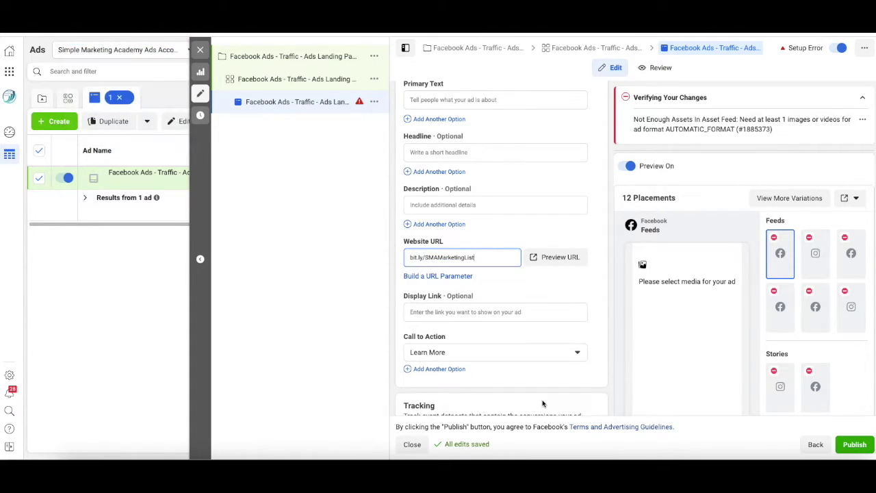
left_click(556, 257)
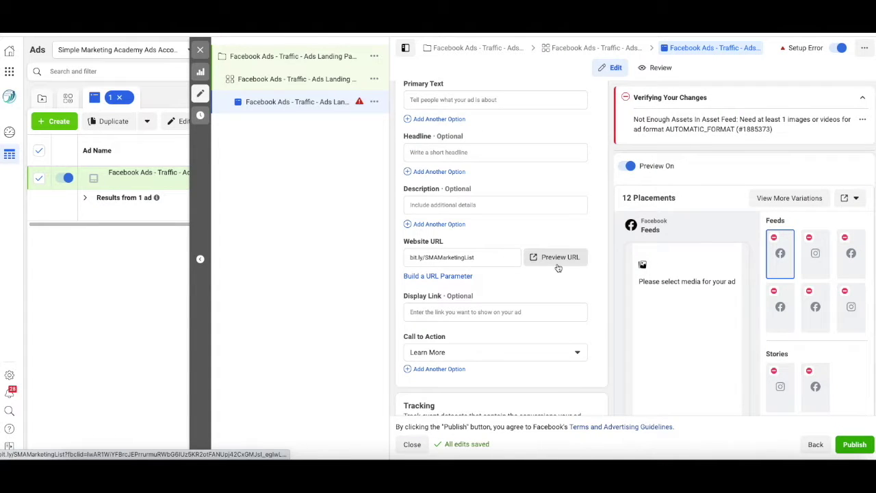
- Enter the primary text "Struggling to figure out how to effectively market your small business? Get this free Small Business Marketing Strategy Checlist Here"
scroll(547, 288, "up", 3)
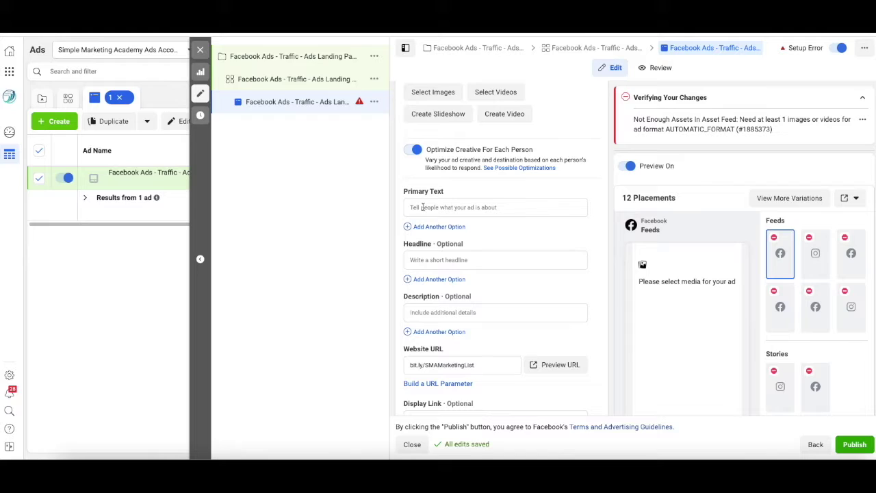
left_click(412, 206)
type("Struggling to figure out how to effectively market")
type("your small")
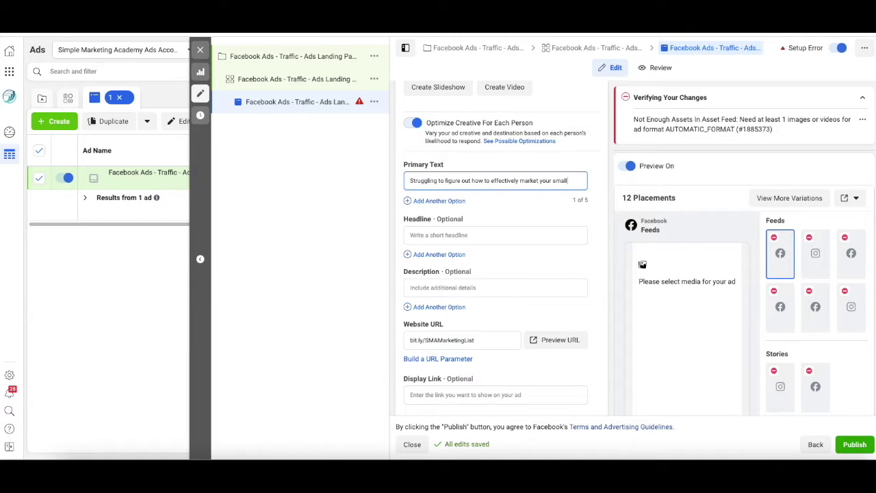
type(" business")
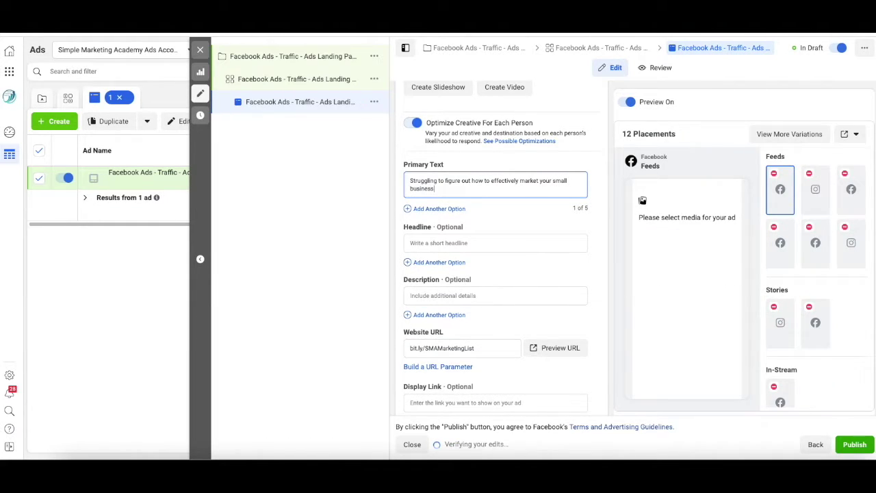
type("?")
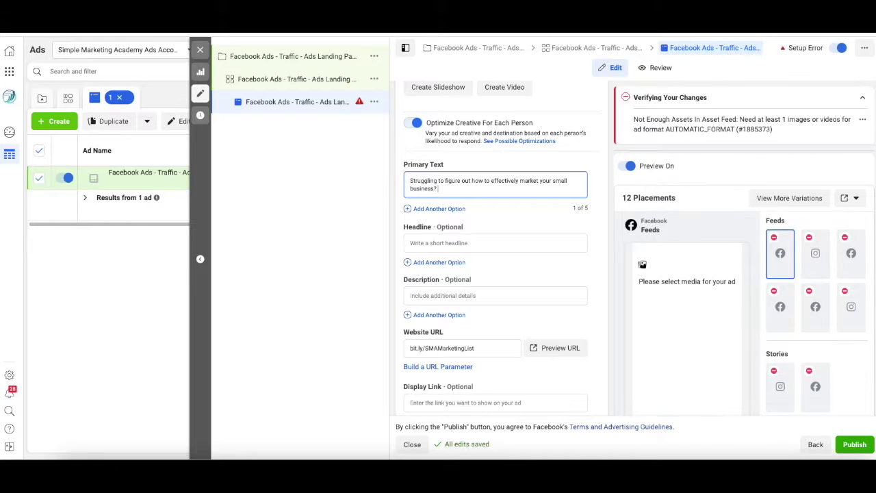
type(" Get this free Small Bu")
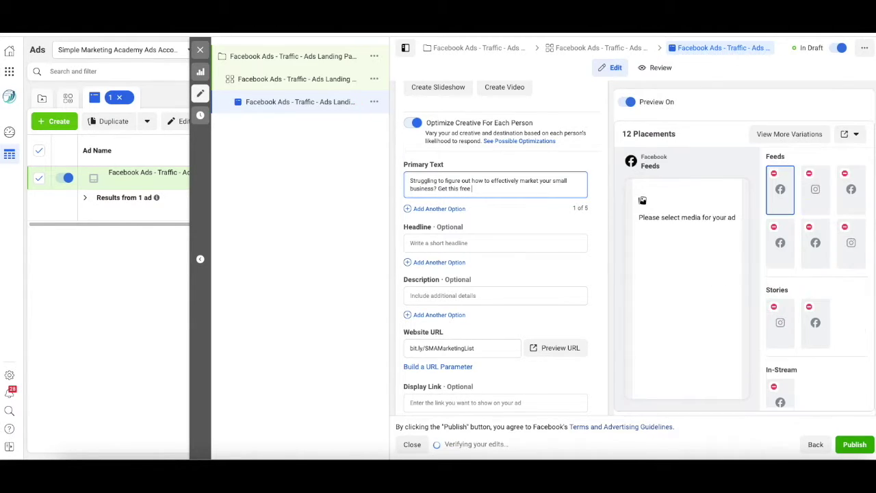
type("sine")
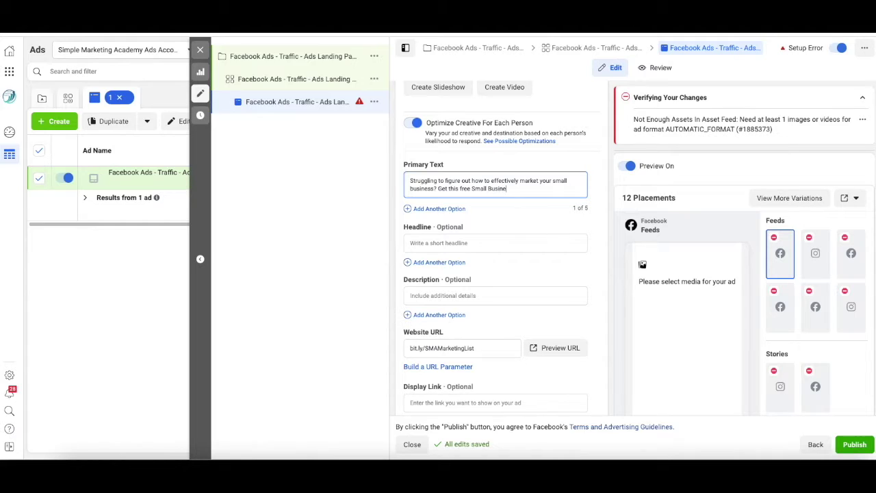
type("ss Marketing Strategy Che")
type("clist Here")
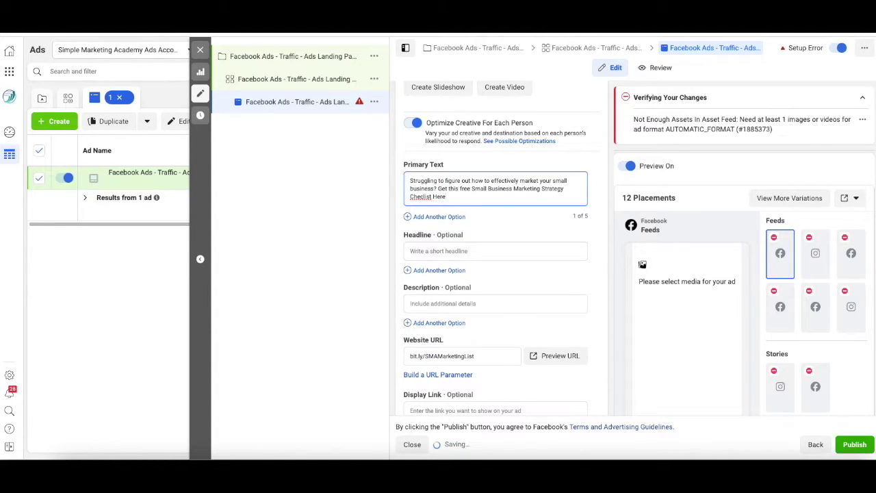
- Remove the closing word "Here" from the primary text and correct "Checlist" to "Checklist"
key("BackSpace")
key("BackSpace")
key("BackSpace")
key("BackSpace")
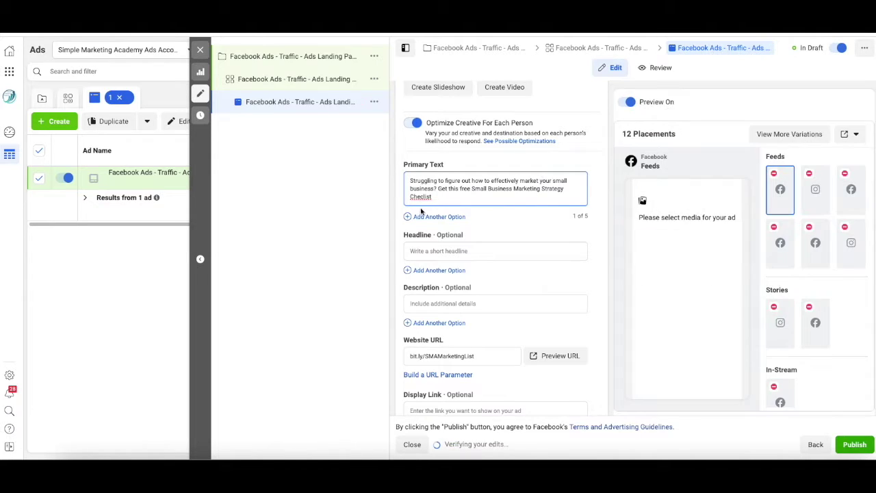
left_click(421, 196)
type("k")
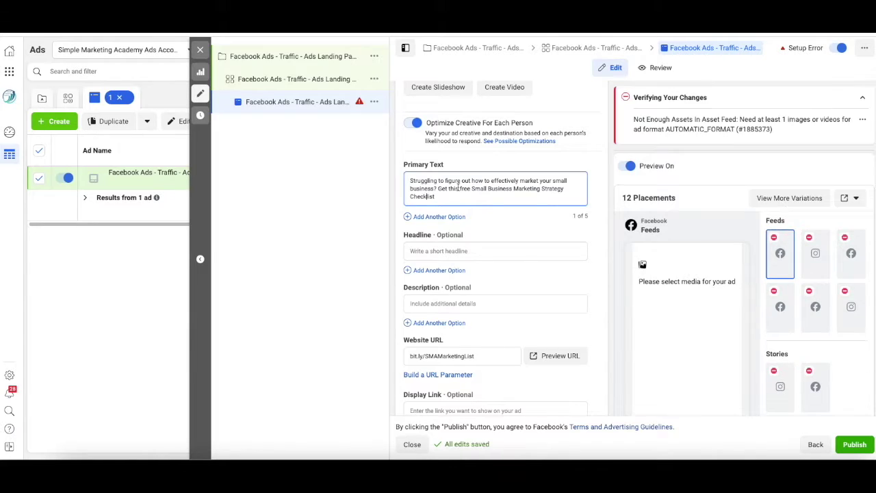
- Replace "this" with "our" before "free" in the primary text and end the sentence with a period
double_click(449, 189)
type("our")
type(".")
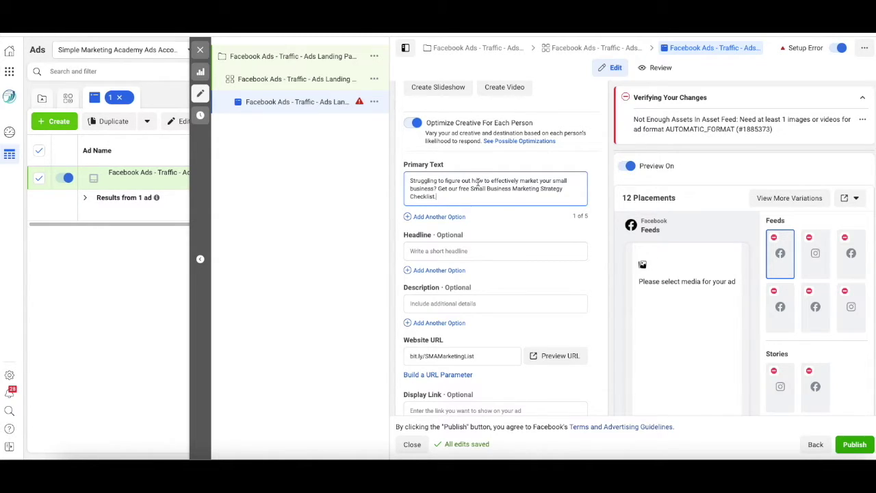
- Change "your small business" to "a small business" and "our free" to "this free" in the primary text
left_click_drag(552, 180, 541, 183)
key("BackSpace")
type("a")
left_click_drag(457, 188, 448, 188)
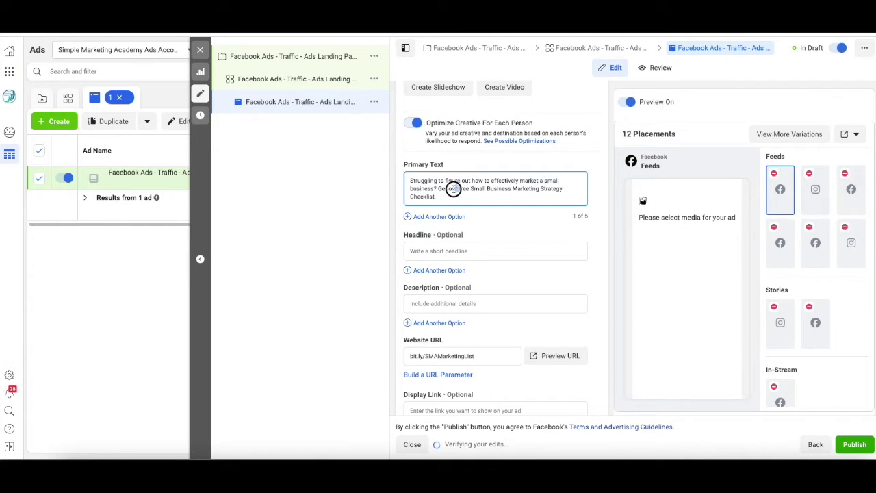
type("this")
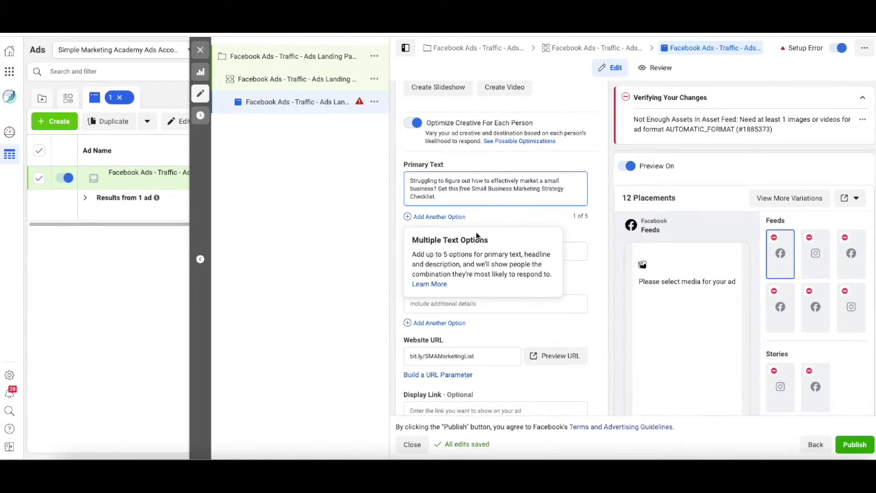
left_click(594, 277)
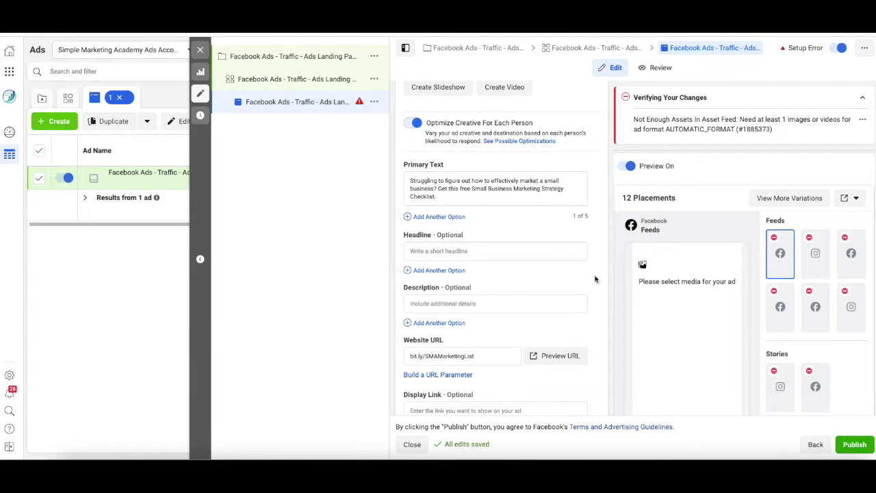
- Upload the marketing strategy PNG beginning with 128802861 from the Desktop as the ad's image and view the enlarged Facebook Feeds preview
scroll(595, 276, "down", 3)
scroll(595, 279, "up", 7)
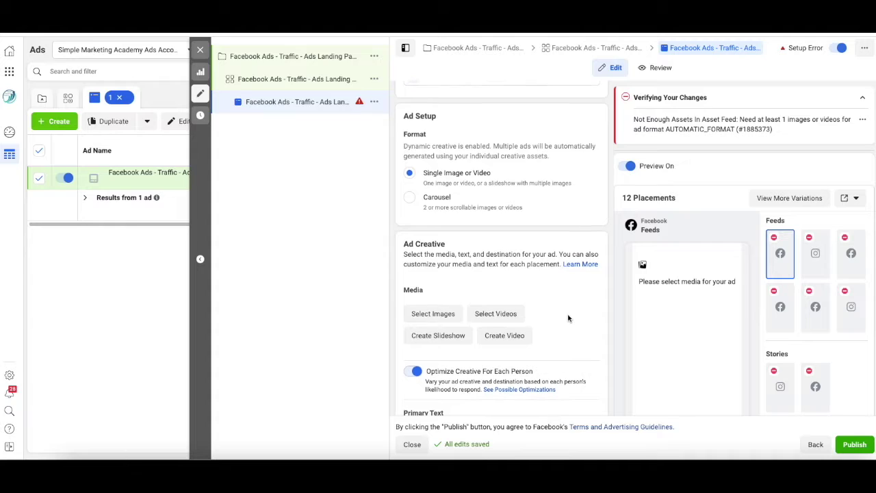
left_click(441, 316)
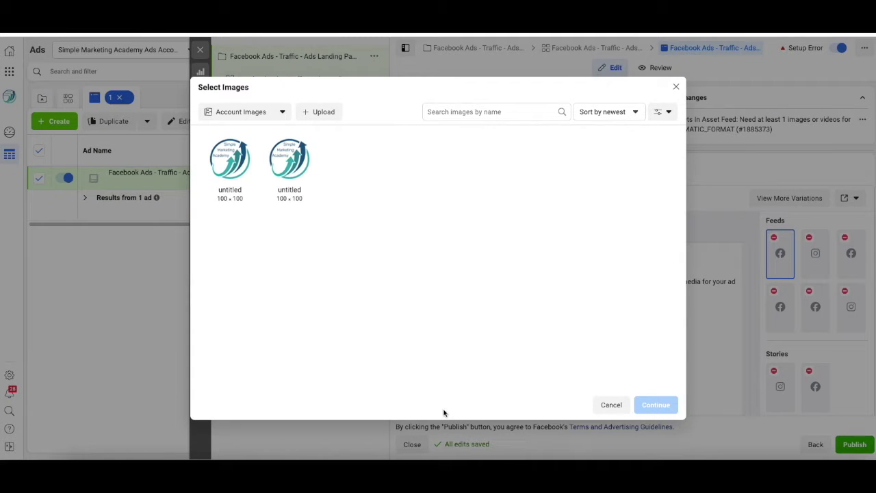
left_click(330, 111)
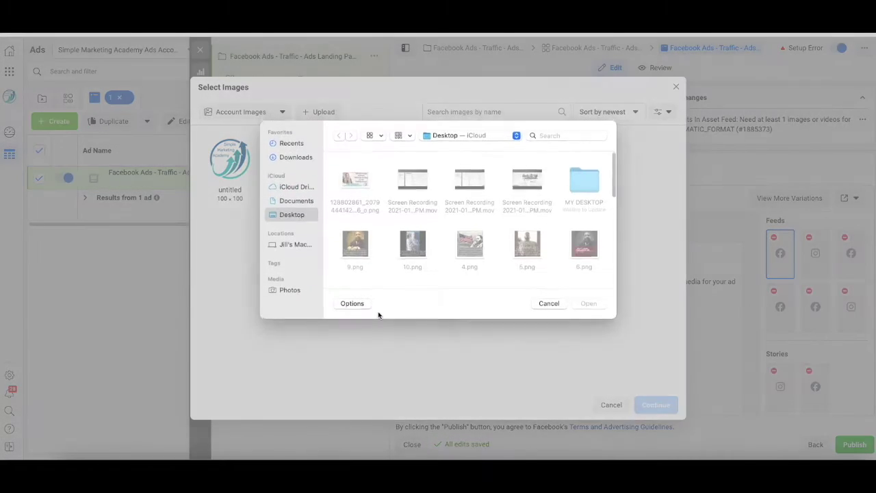
left_click(363, 185)
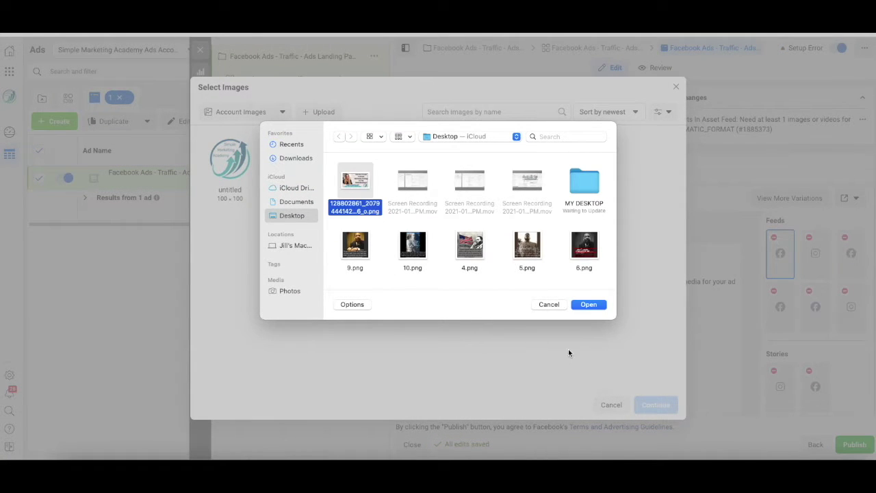
left_click(591, 303)
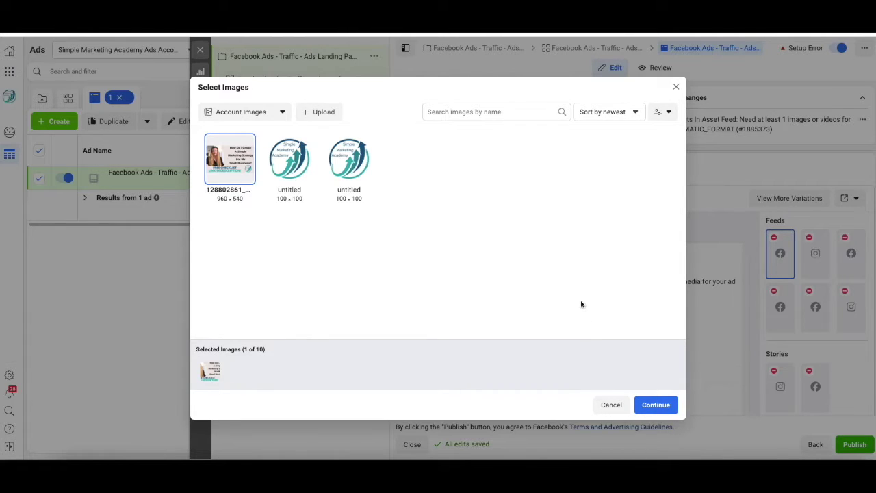
left_click(655, 404)
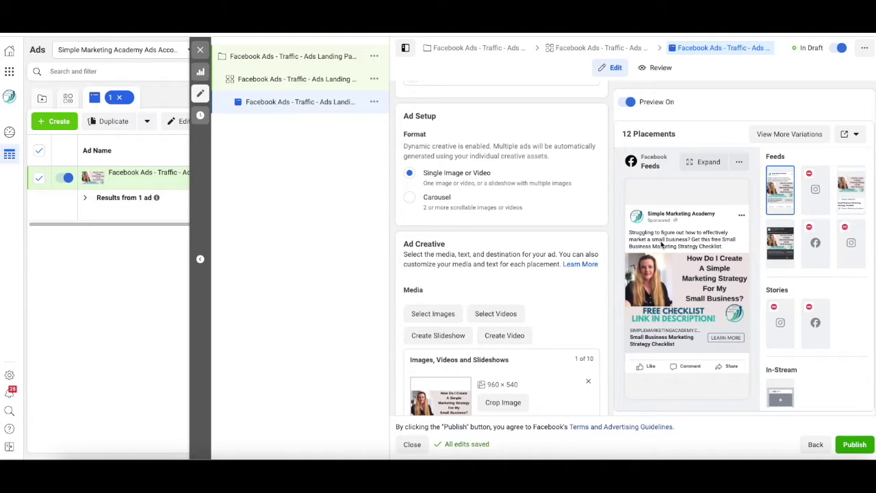
left_click(709, 165)
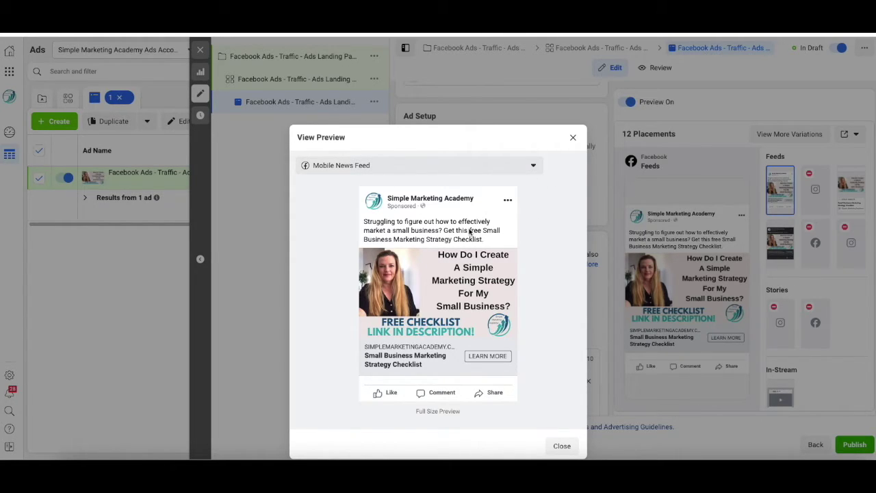
left_click(574, 138)
- Enter "Get" as the opening word of the ad's headline
scroll(560, 269, "down", 2)
scroll(559, 270, "down", 5)
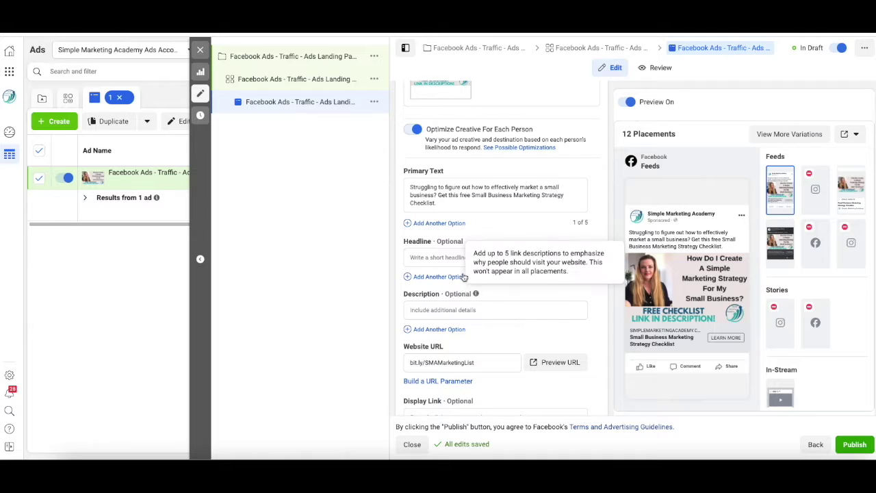
left_click(410, 257)
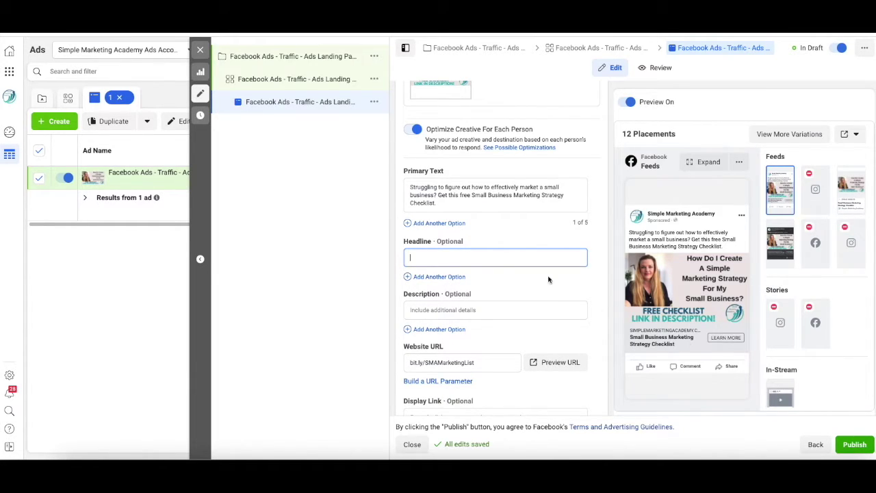
type("Get")
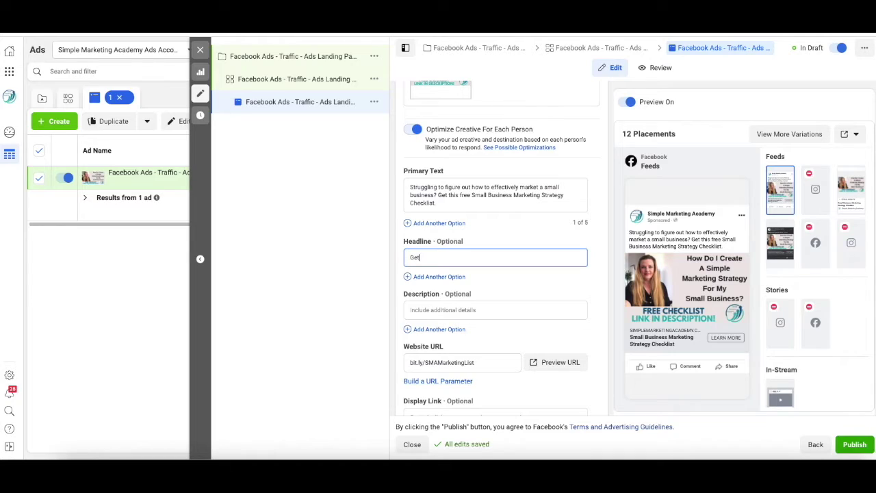
type(" FRE")
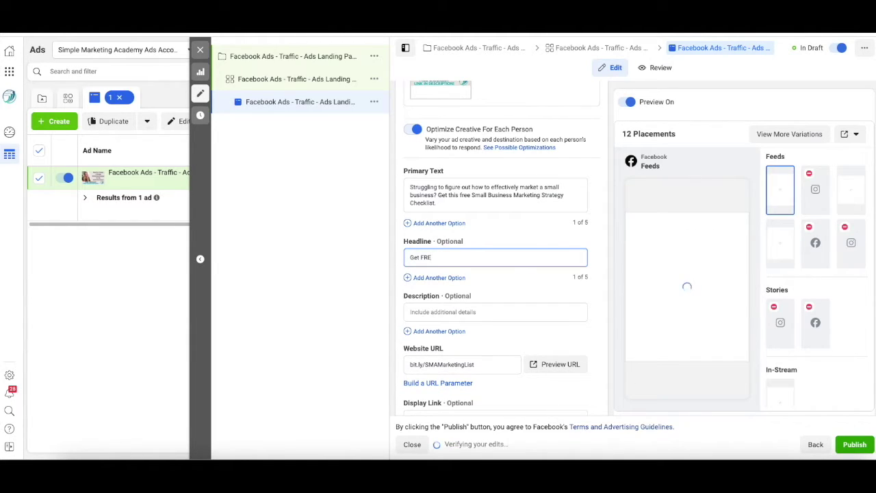
key("BackSpace")
key("BackSpace")
- Remove the word "free" from the primary text so it reads "Get this Small Business Marketing Strategy Checklist."
right_click(435, 253)
left_click(470, 193)
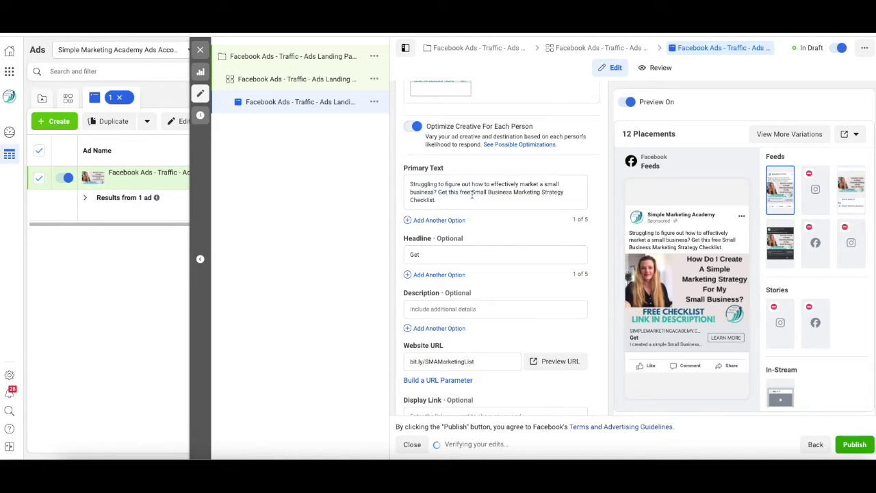
left_click(470, 190)
key("BackSpace")
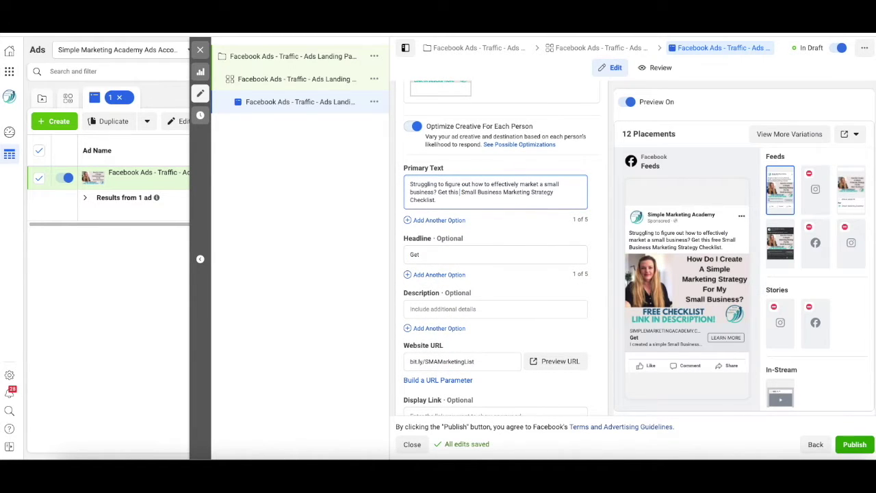
key("BackSpace")
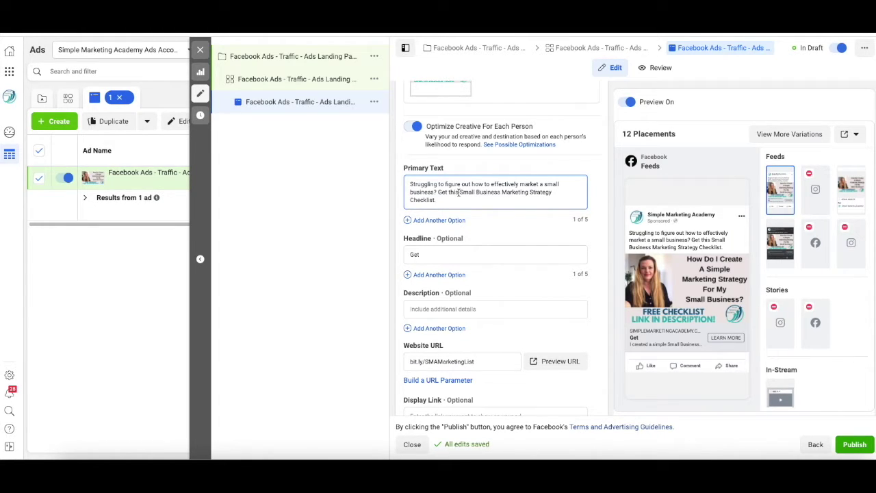
left_click(587, 290)
- Complete the ad's headline as "Get Checklist Here >"
scroll(477, 335, "down", 1)
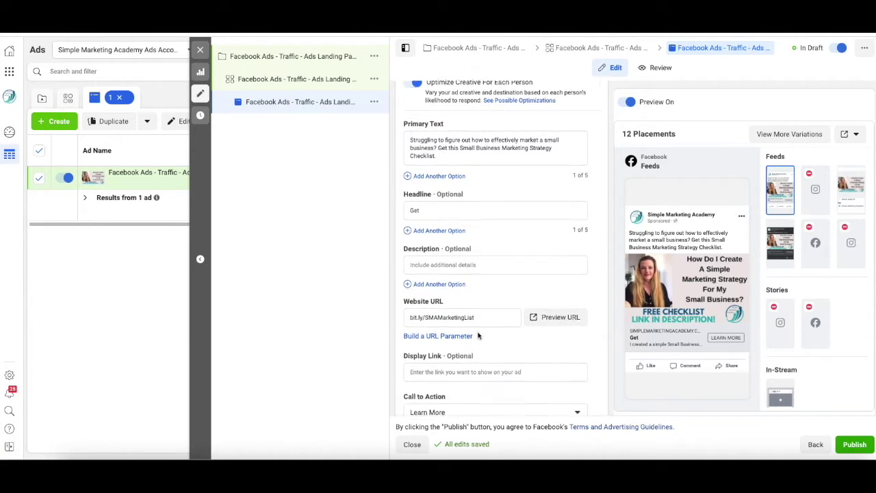
left_click(433, 204)
type("Che")
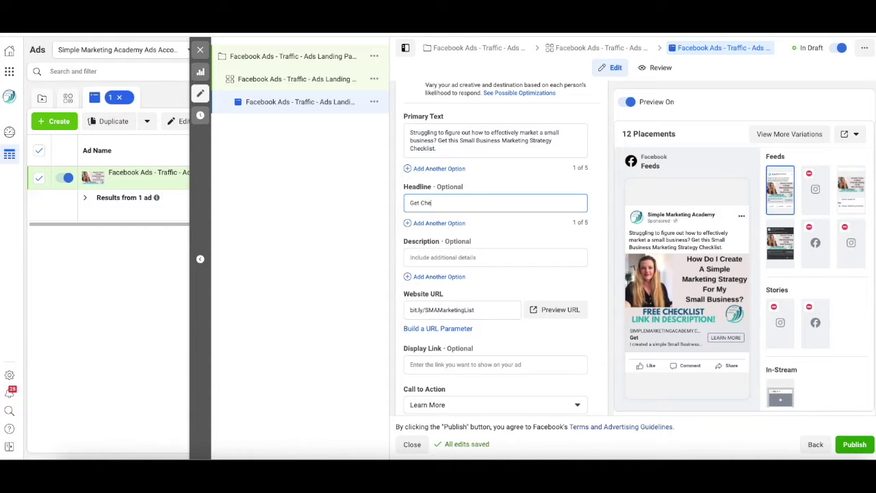
type("cklist Here >")
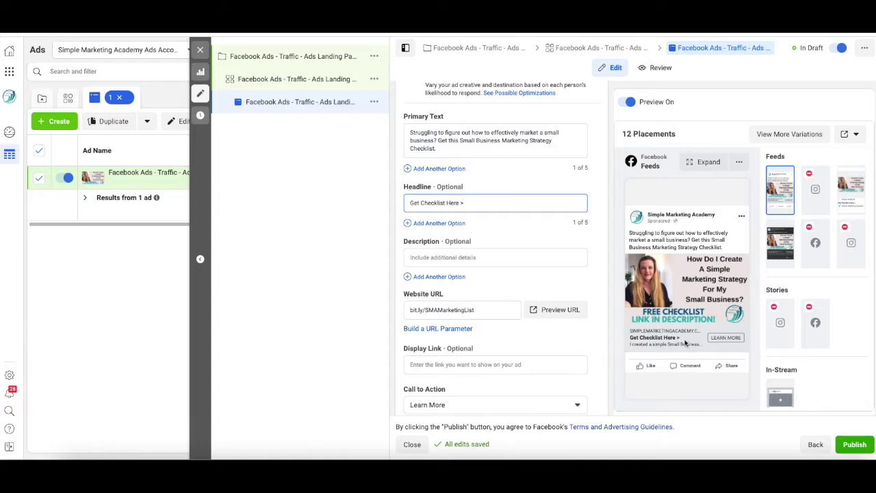
- Enter the description "Set Small Business Up For Success" for the ad
left_click(411, 257)
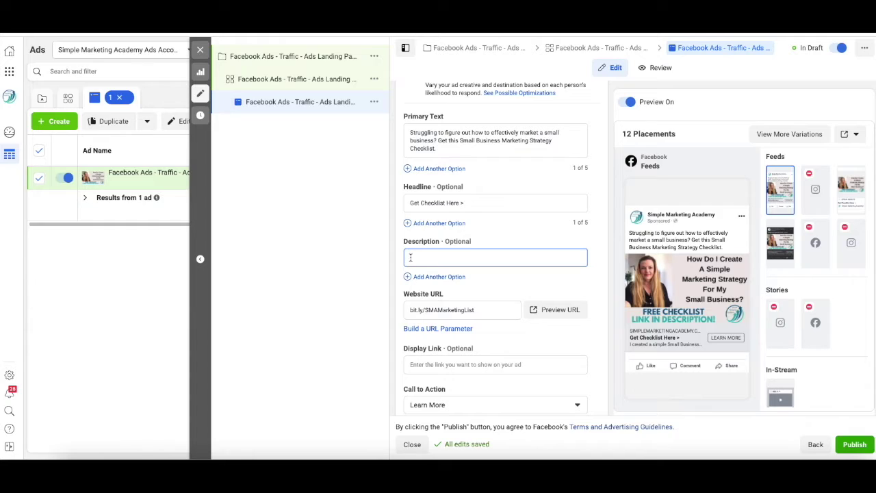
type("Set You")
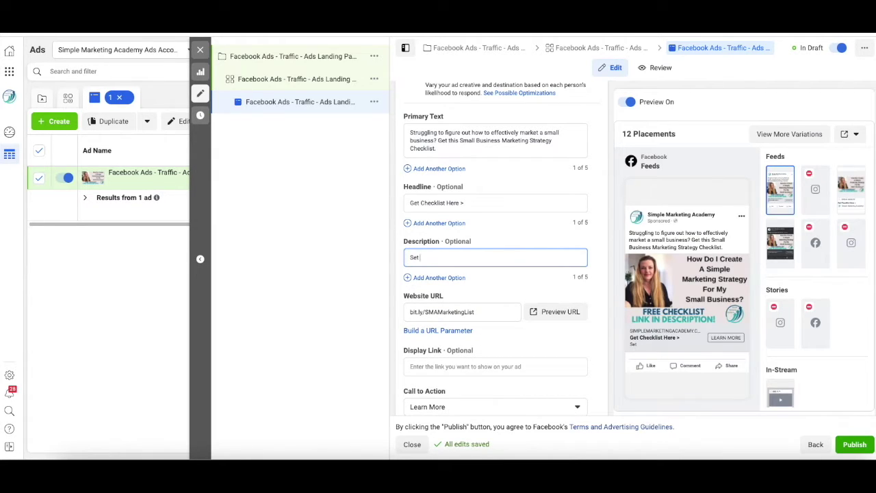
key("BackSpace")
type("Small Business Up For Succvess")
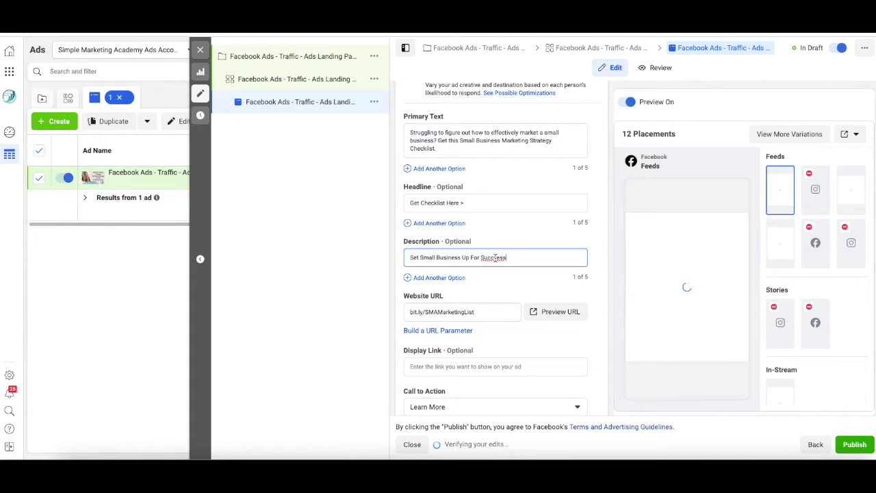
left_click(497, 257)
key("BackSpace")
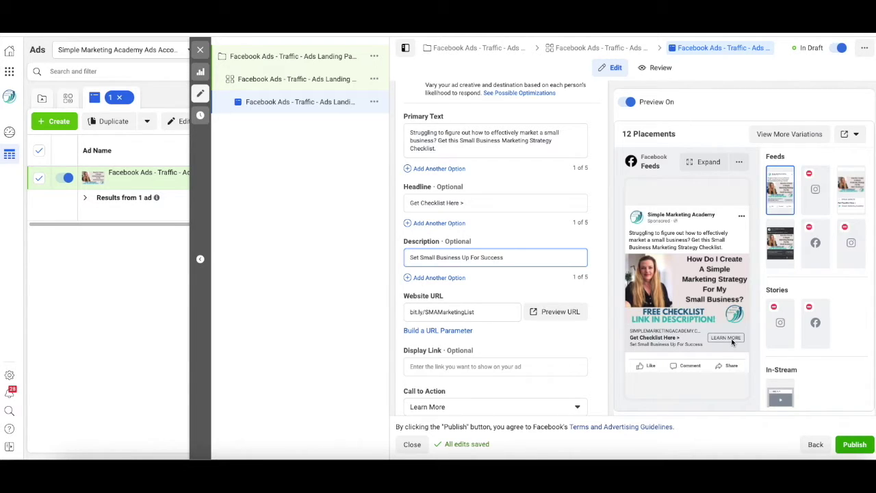
- Extend the headline to "Get Checklist Here >>>" and view the enlarged Mobile News Feed preview
left_click(475, 203)
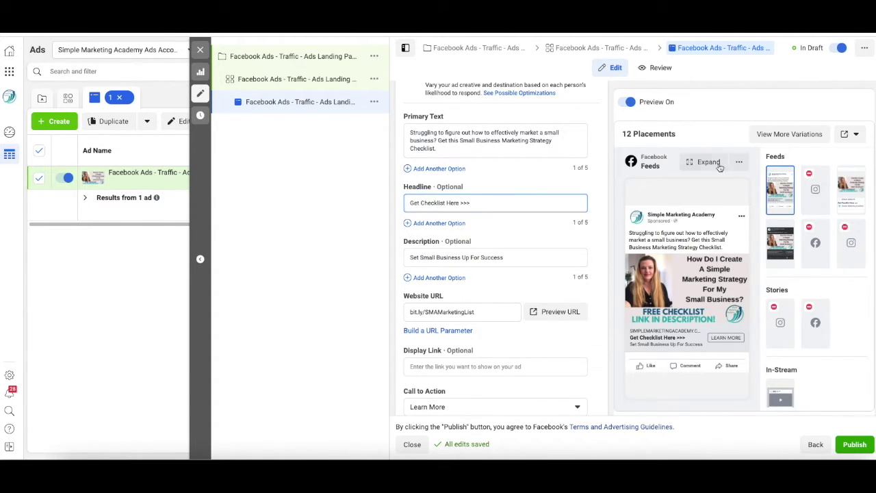
left_click(704, 163)
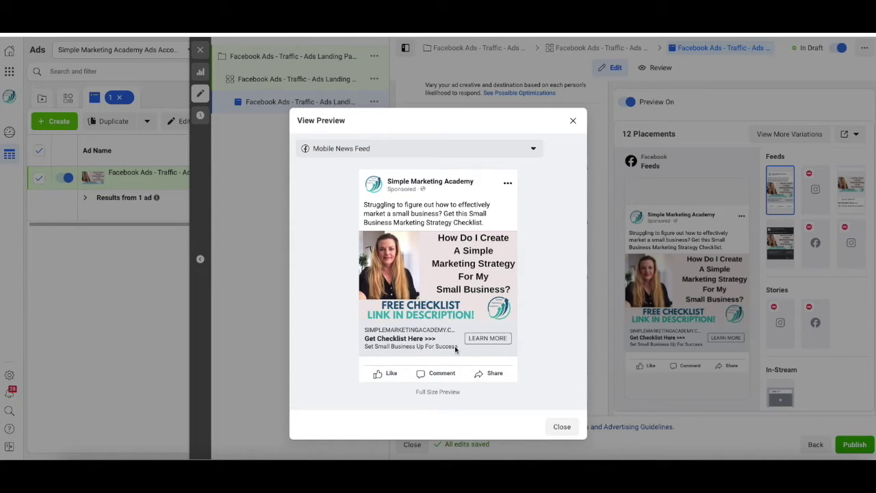
left_click(573, 121)
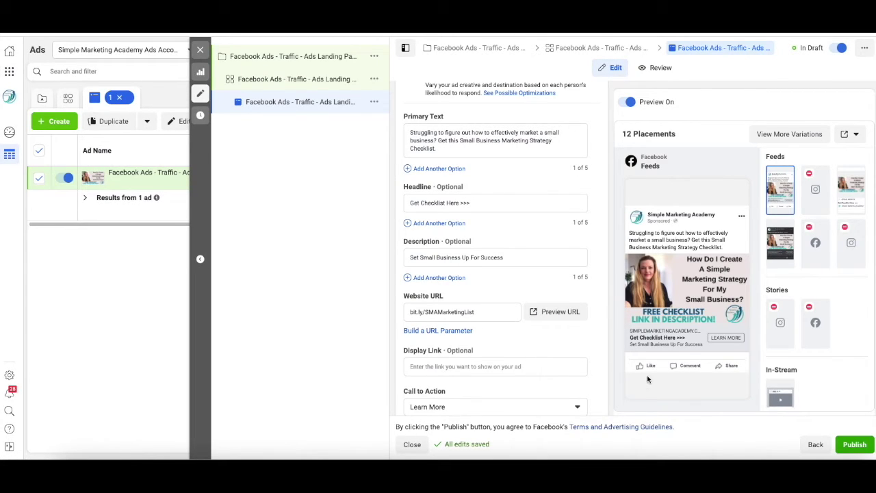
- Look through the ad's Call to Action options and keep Learn More
scroll(580, 352, "down", 1)
scroll(580, 351, "down", 1)
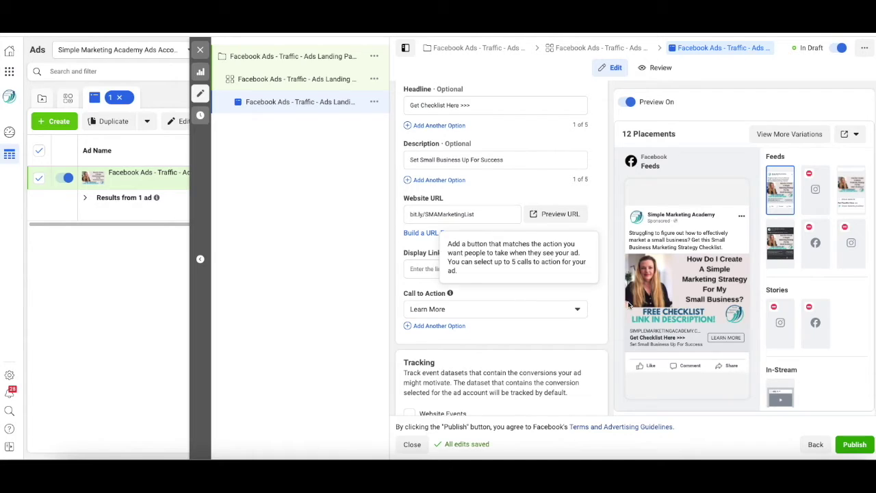
left_click(578, 310)
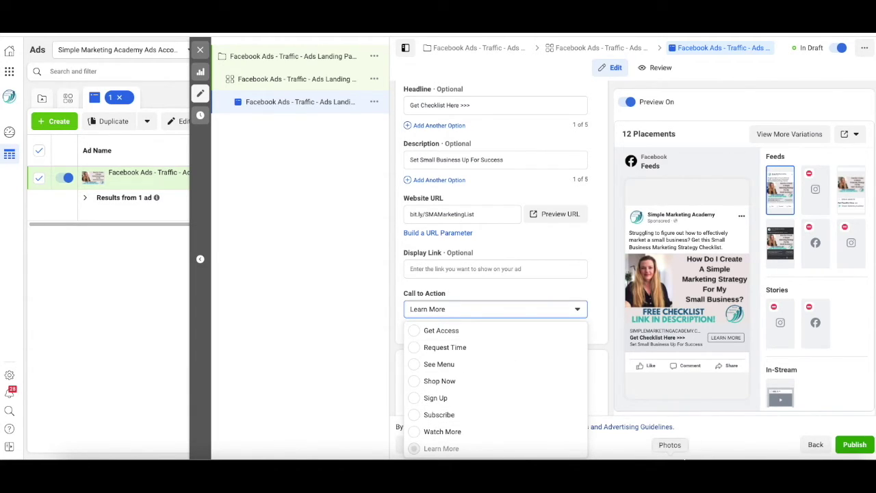
left_click(718, 433)
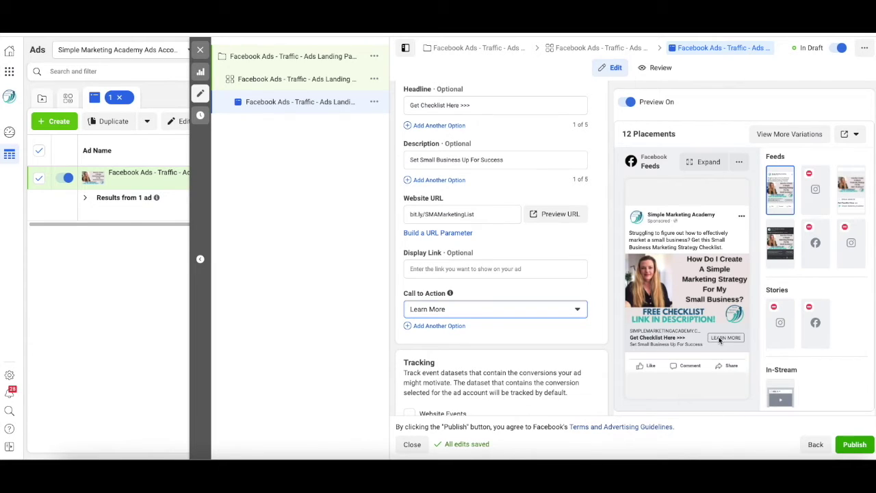
- Publish the ad and close its editor to check the delivery status in the ads list
scroll(568, 379, "down", 3)
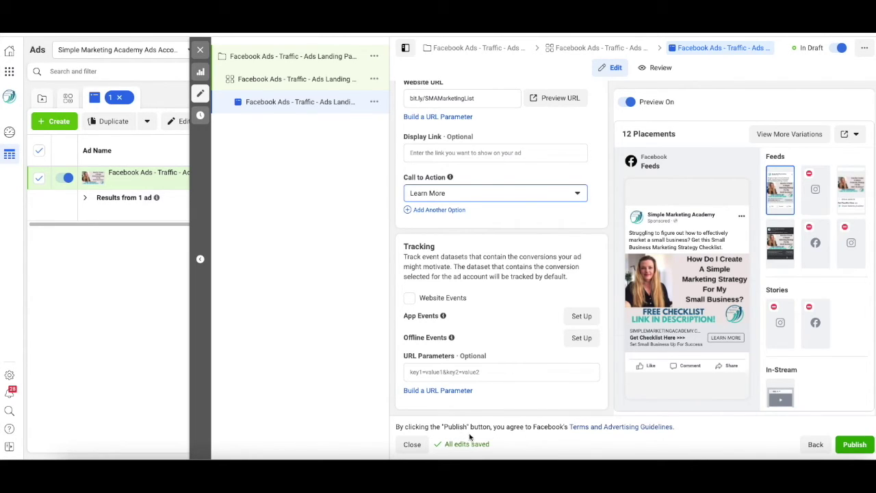
left_click(854, 445)
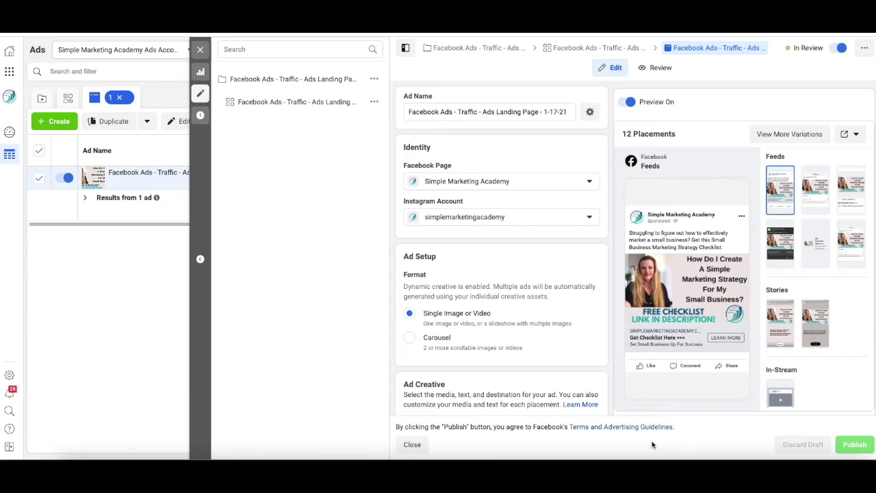
mouse_move(682, 199)
mouse_move(701, 313)
left_click(201, 49)
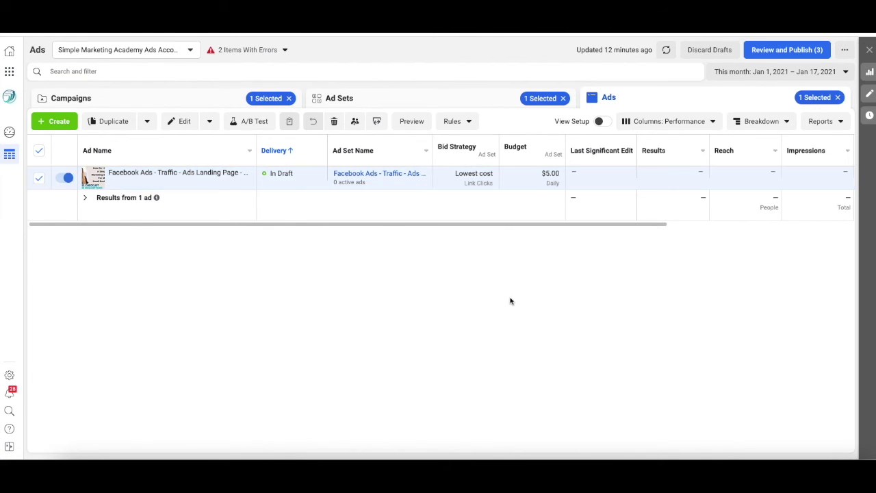
left_click_drag(414, 225, 369, 207)
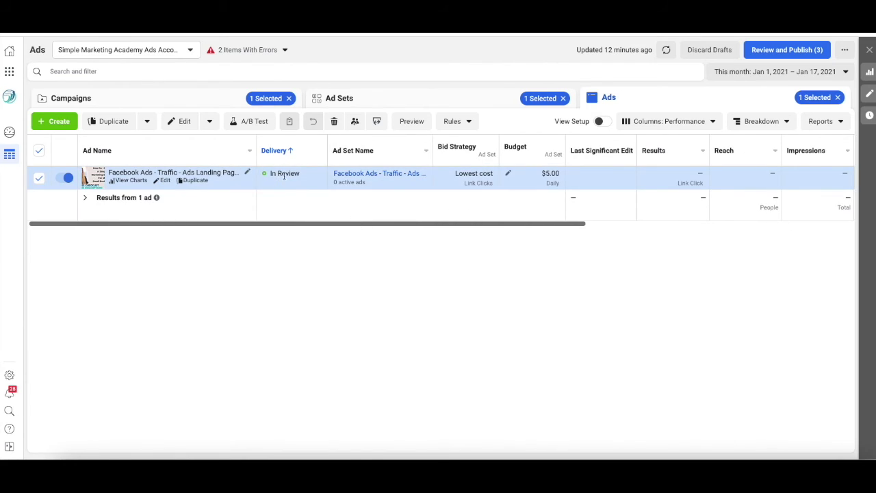